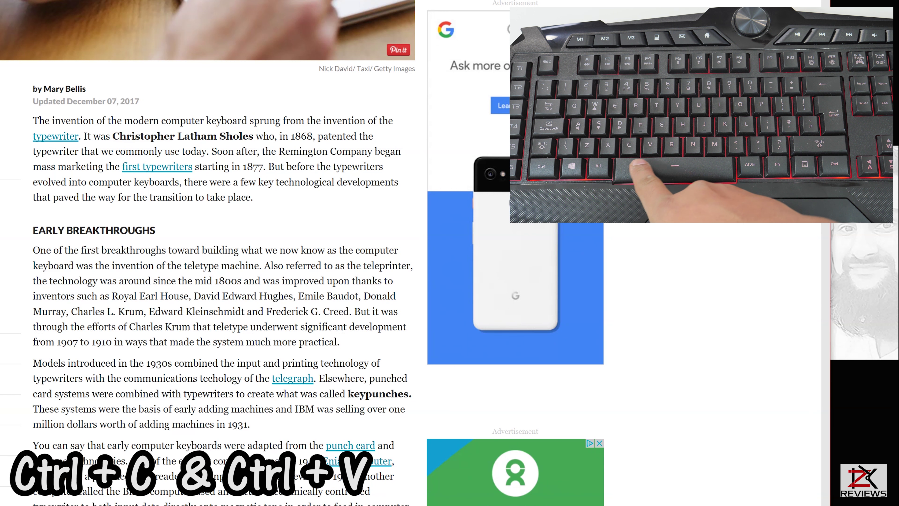
Step: Select the first paragraph of the keyboard-history article in Chrome for copying
left_click_drag(33, 120, 253, 197)
key("ctrl+c")
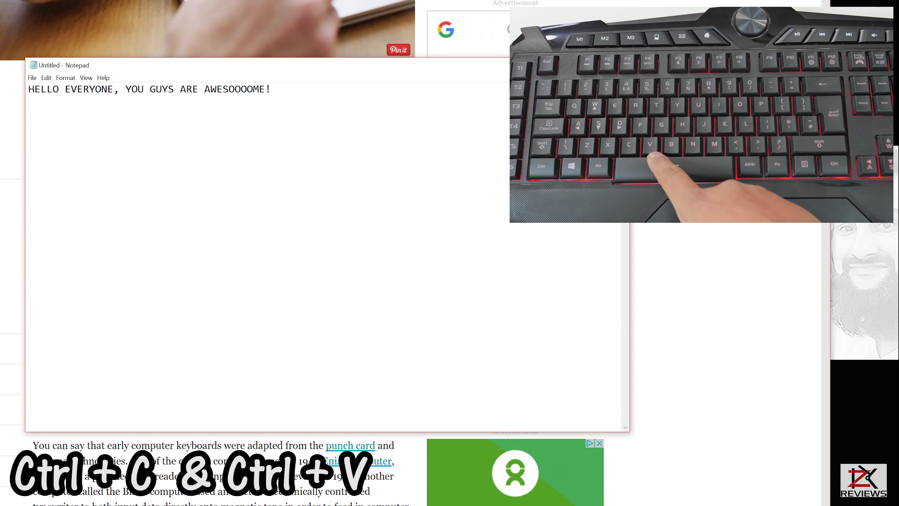
Step: Paste the copied keyboard paragraph on a new line below the greeting in Notepad
key("Return")
key("Return")
key("Return")
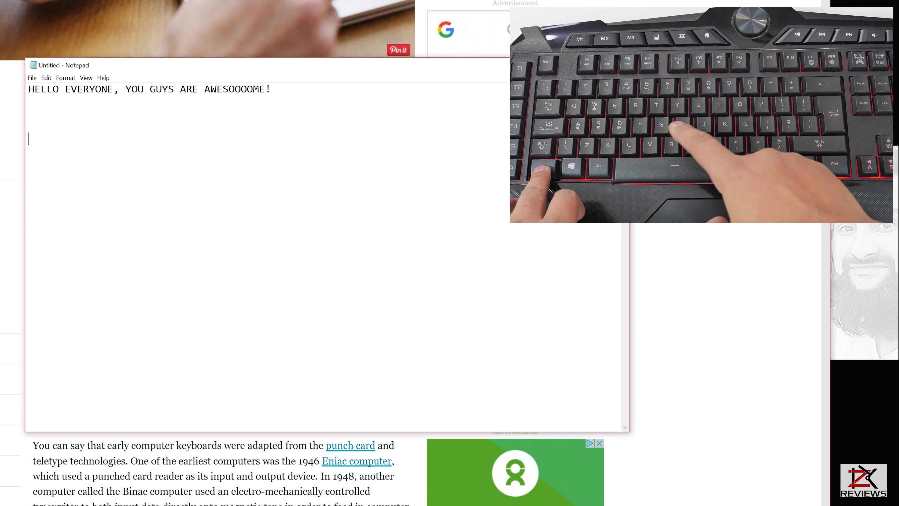
key("ctrl+v")
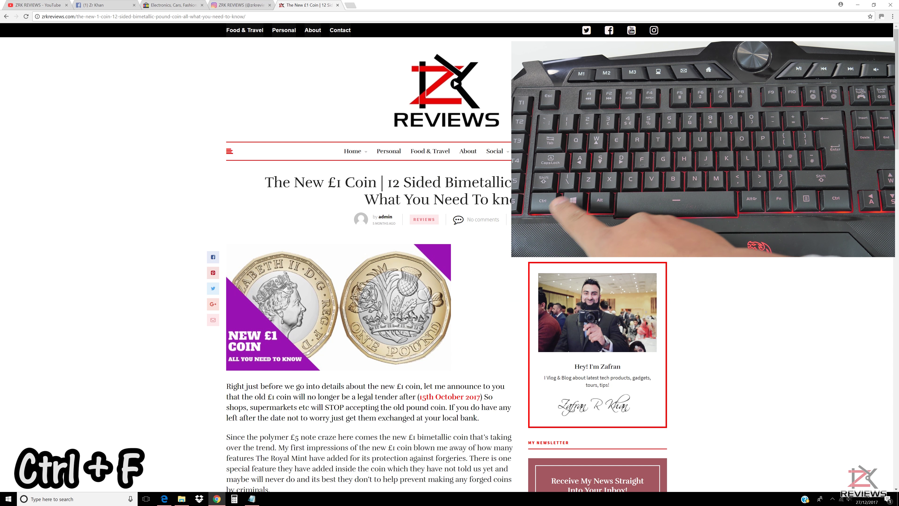
Step: Search the £1 coin article for COIN and jump to the second match
scroll(447, 257, "down", 2)
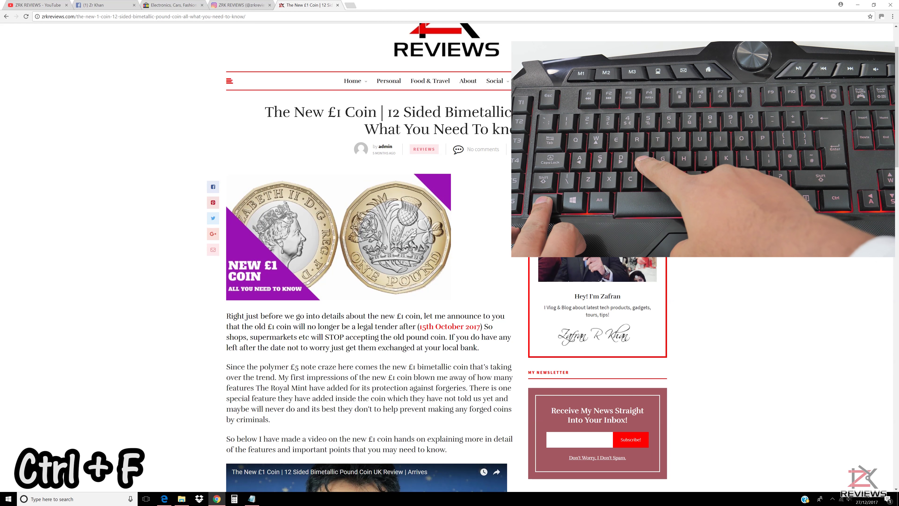
key("ctrl+f")
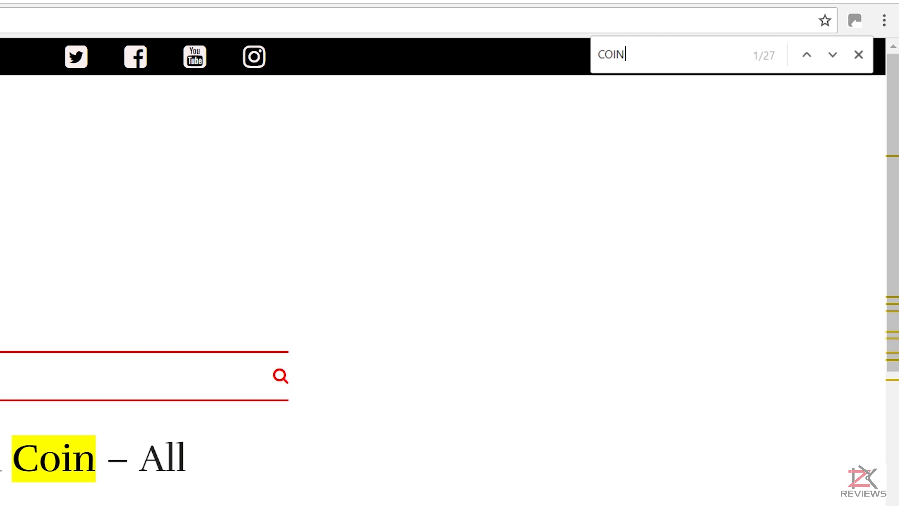
key("Return")
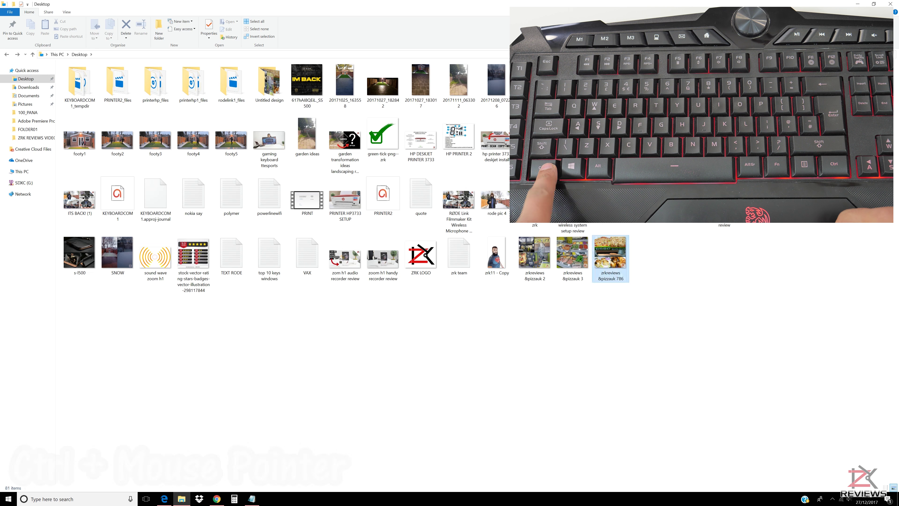
Step: Ctrl-select eight Desktop items, from zrkreviews &pizzauk 3 through 20171027_183017
left_click(573, 259, "ctrl")
left_click(535, 259, "ctrl")
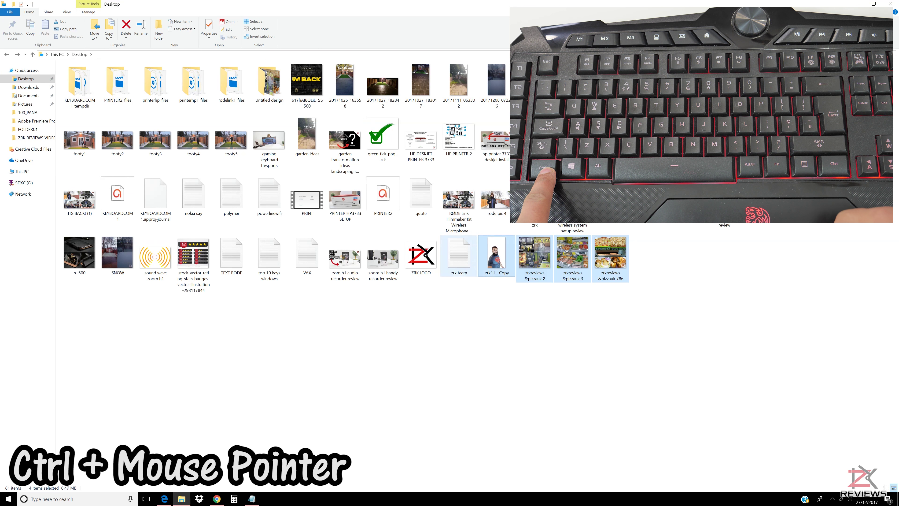
left_click(459, 255, "ctrl")
left_click(421, 255, "ctrl")
left_click(383, 257, "ctrl")
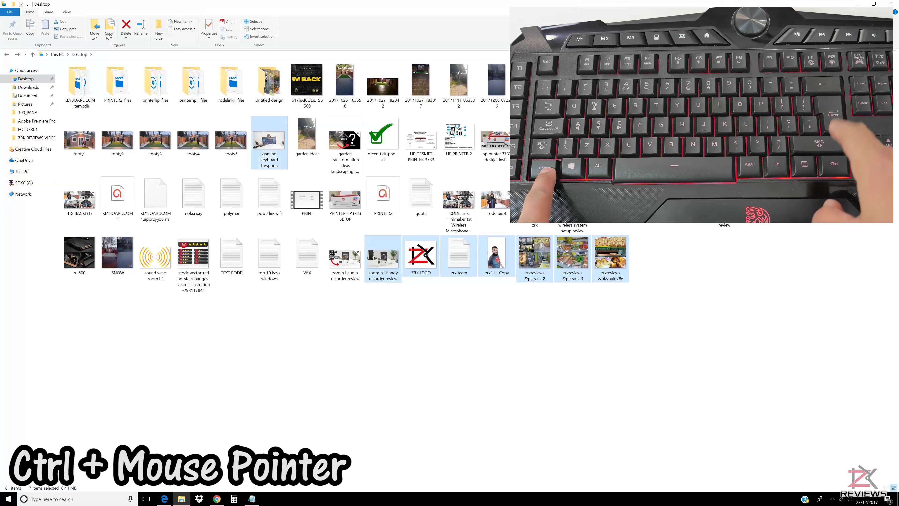
left_click(269, 141, "ctrl")
left_click(193, 83, "ctrl")
left_click(420, 85, "ctrl")
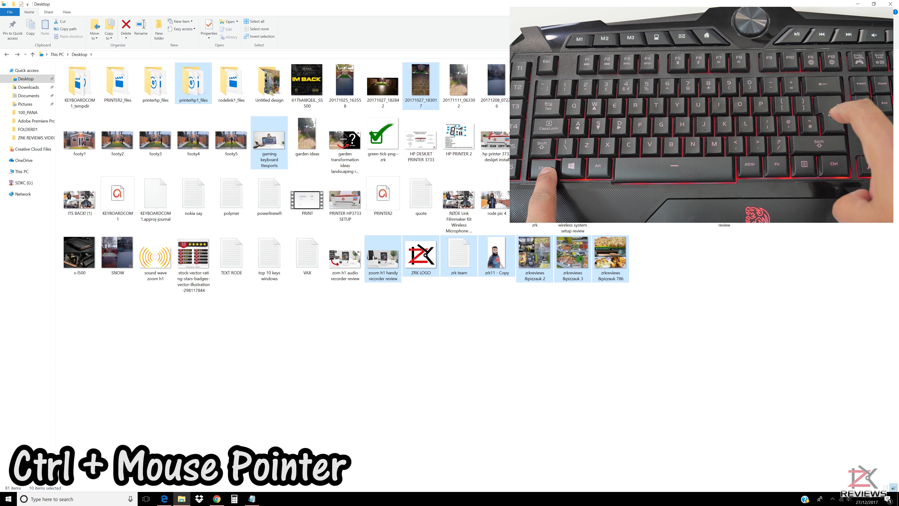
Step: Add six more items, select all 81 items, then select only rodelink pic1
left_click(535, 206, "ctrl")
left_click(459, 202, "ctrl")
left_click(421, 195, "ctrl")
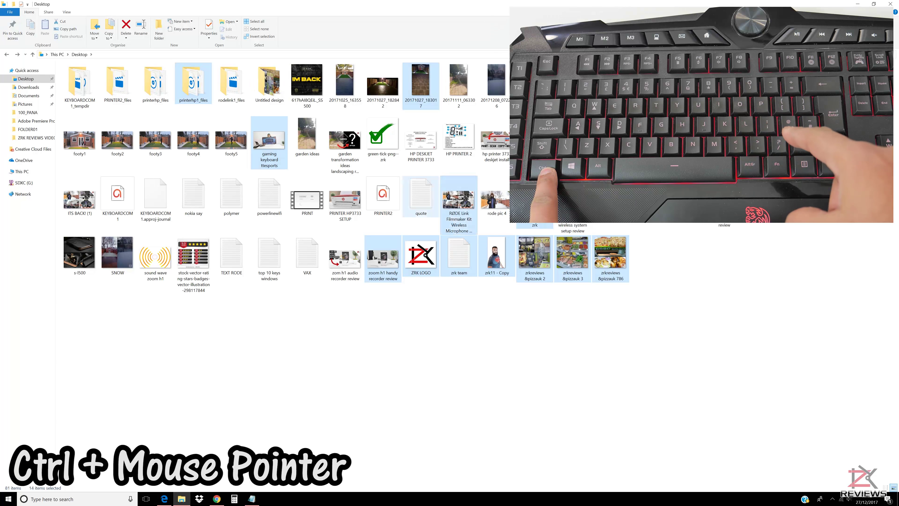
left_click(345, 200, "ctrl")
left_click(307, 200, "ctrl")
left_click(724, 205, "ctrl")
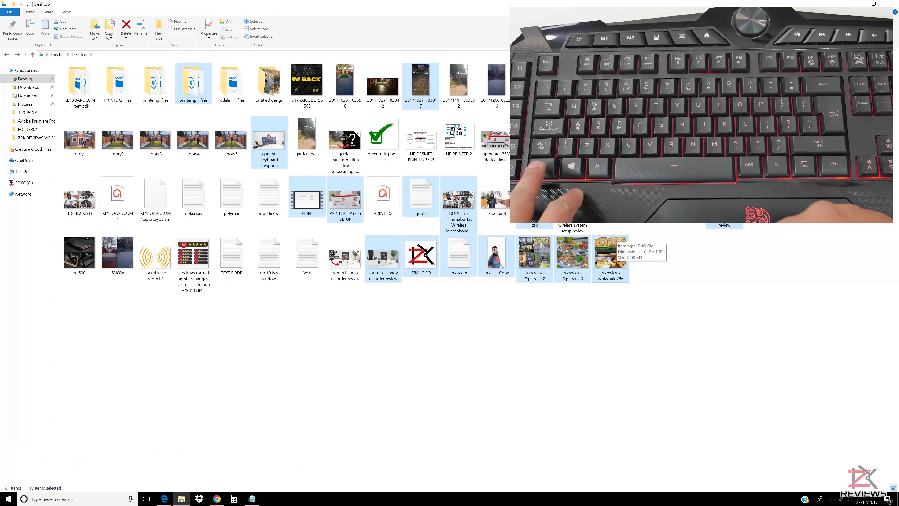
key("ctrl+a")
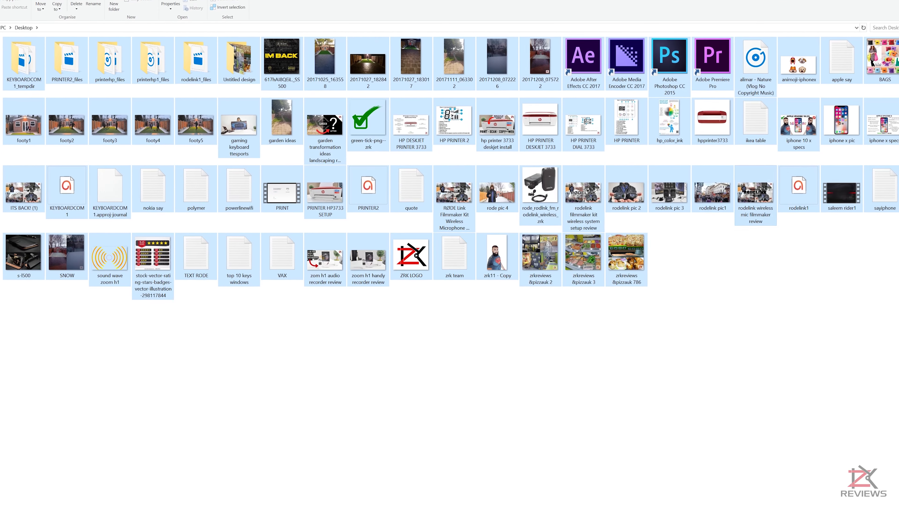
left_click(708, 193)
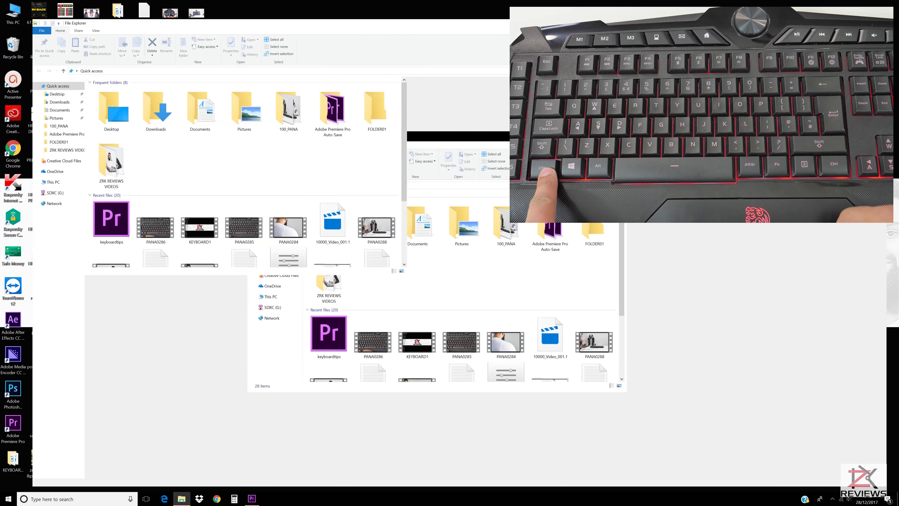
Step: Enlarge the Quick access icons with Ctrl+wheel, then shrink them back to medium icons
scroll(454, 291, "up", 4, "ctrl")
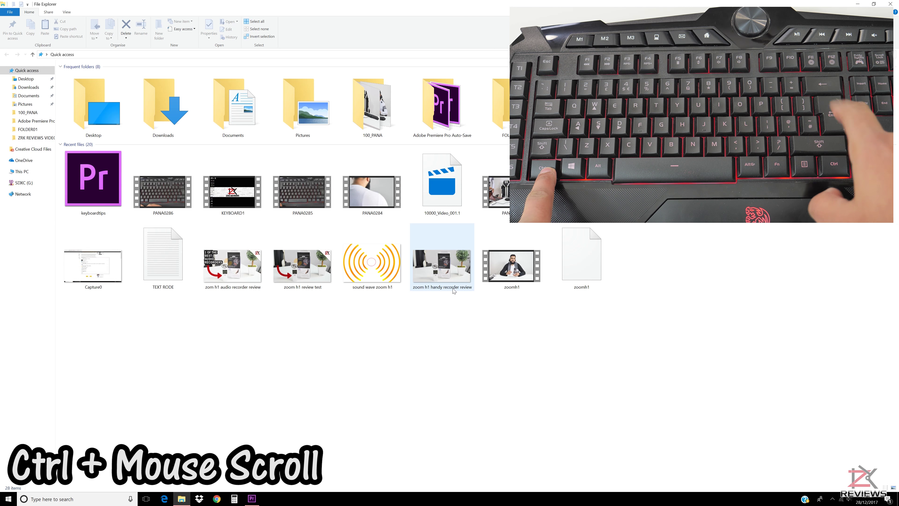
scroll(455, 291, "down", 2, "ctrl")
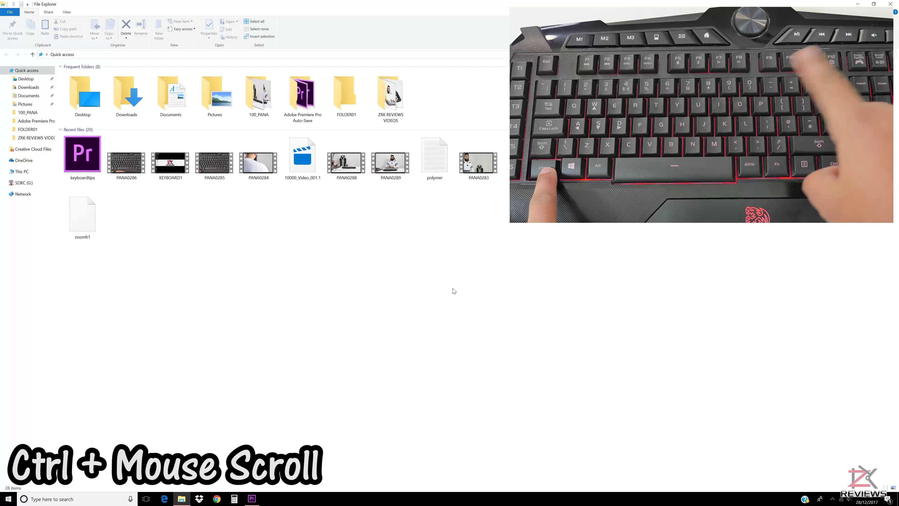
scroll(455, 291, "down", 1, "ctrl")
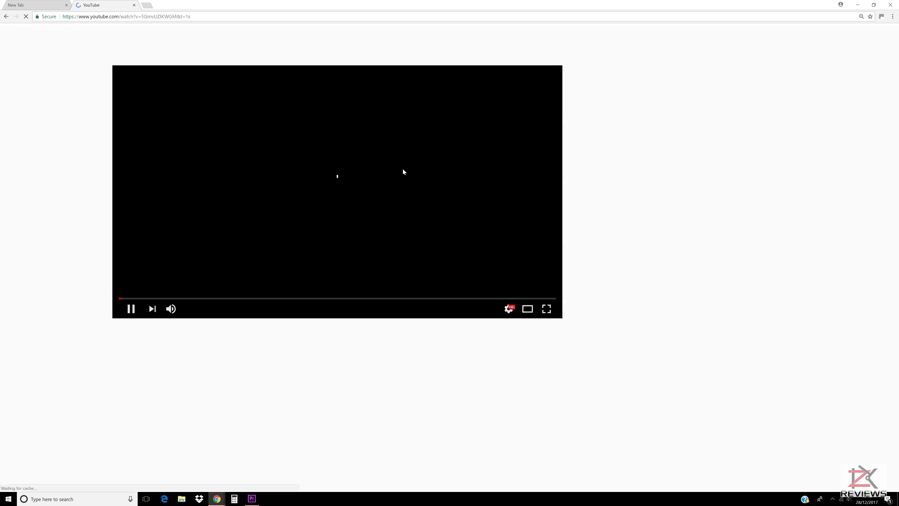
Step: Play the Tom and Jerry YouTube video from New Tab, zoom in, then close its tab
left_click(404, 172)
key("ctrl+plus")
key("ctrl+plus")
key("ctrl+plus")
key("ctrl+plus")
key("ctrl+plus")
key("ctrl+plus")
key("ctrl+plus")
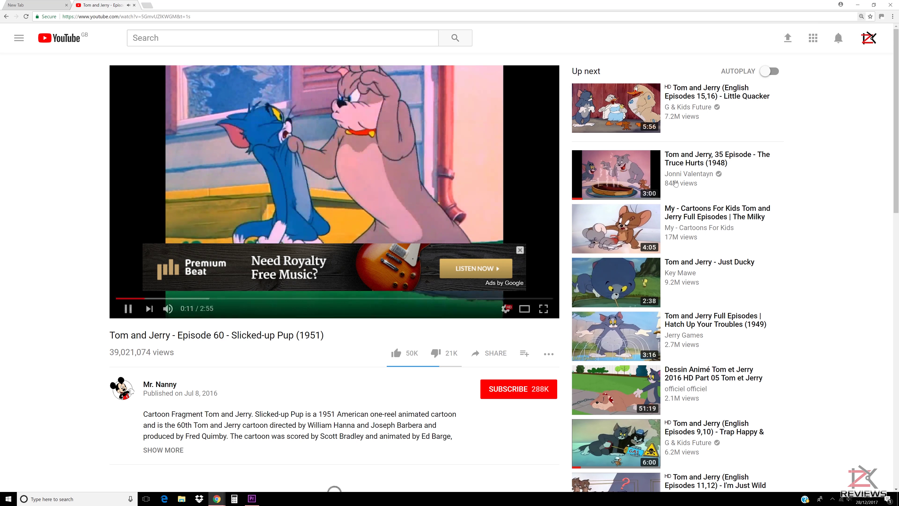
key("ctrl+w")
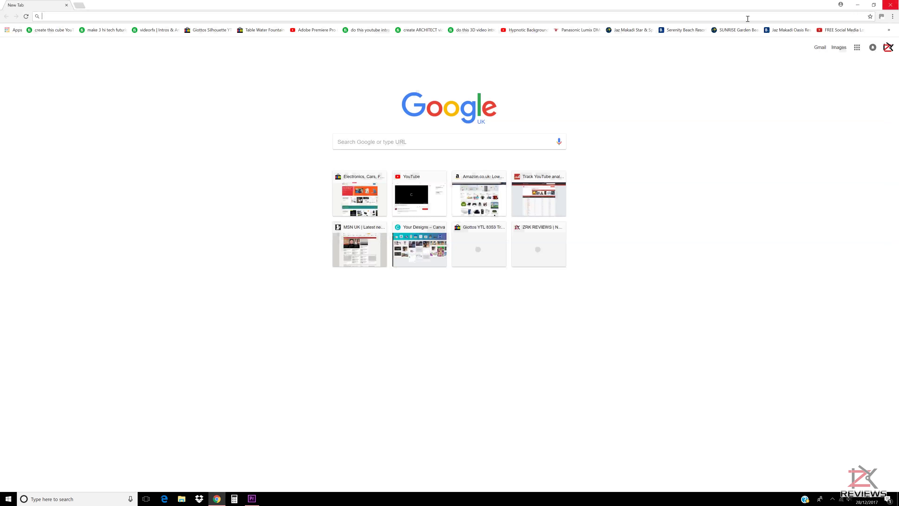
Step: Close Chrome, then enlarge the desktop icons and shrink them back to small
left_click(893, 5)
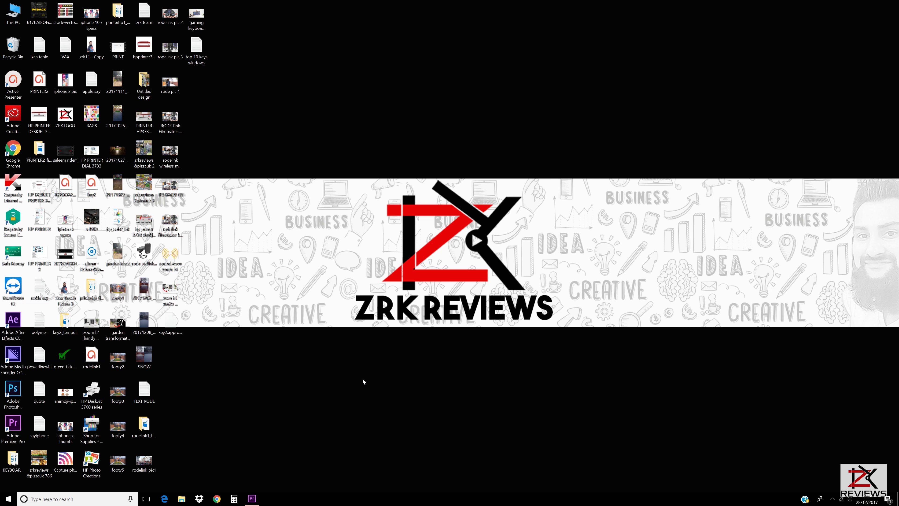
scroll(364, 382, "up", 5)
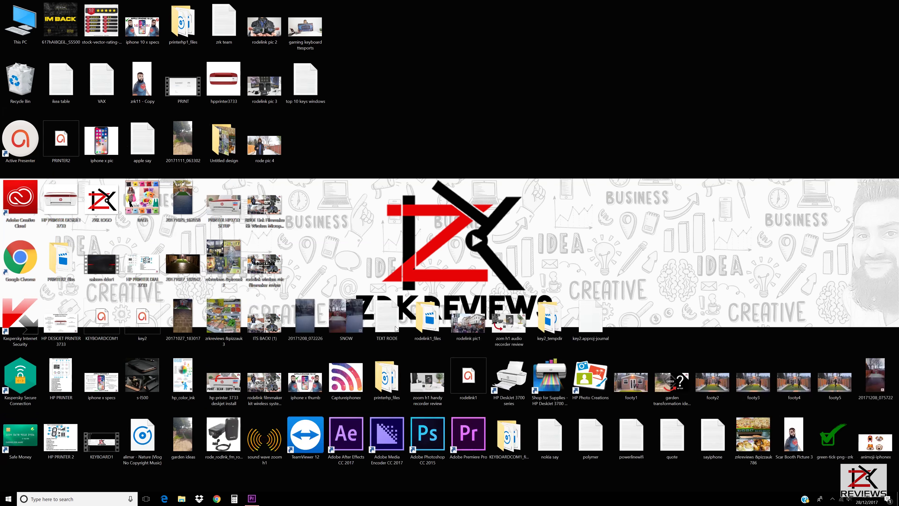
scroll(395, 328, "down", 6)
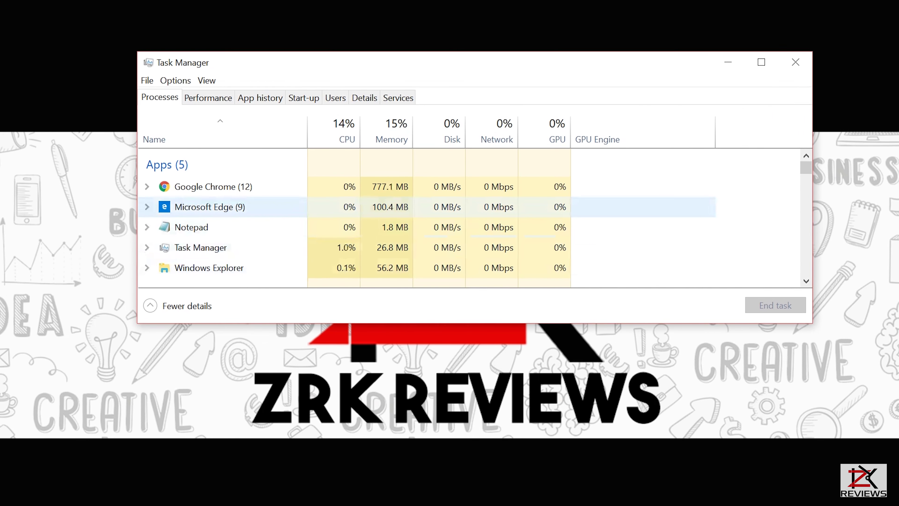
Step: End the Microsoft Edge task, view the Performance graphs, and return to Processes
left_click(193, 206)
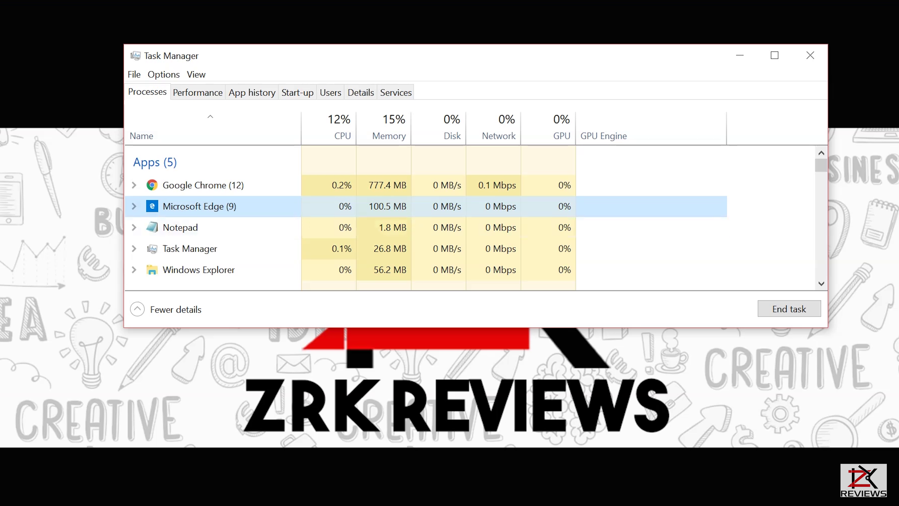
key("Delete")
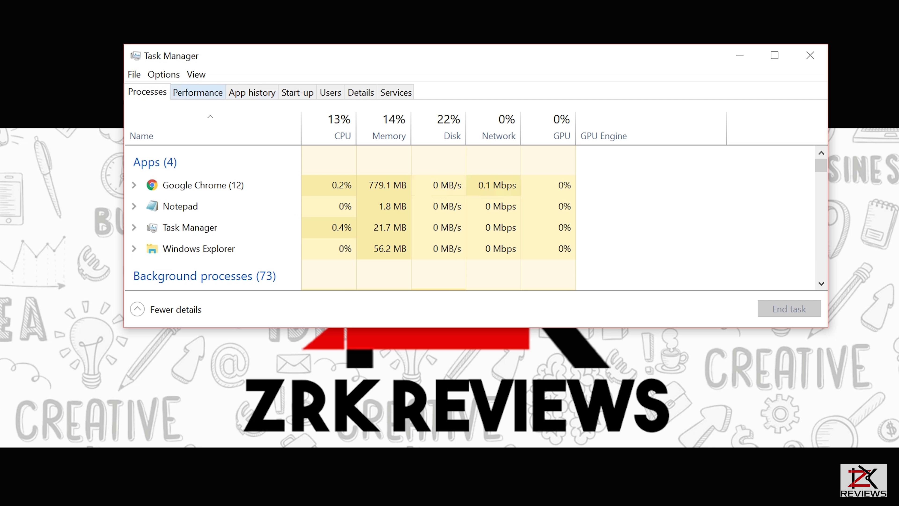
left_click(198, 92)
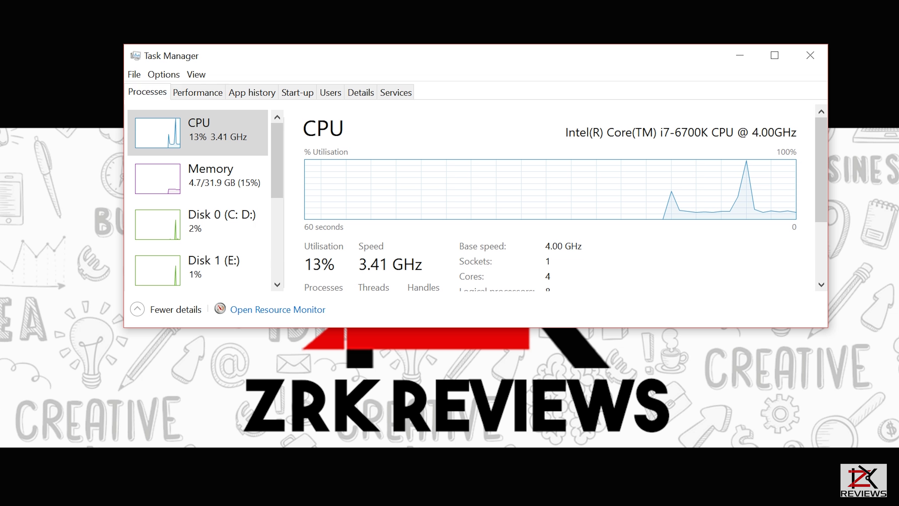
left_click(148, 92)
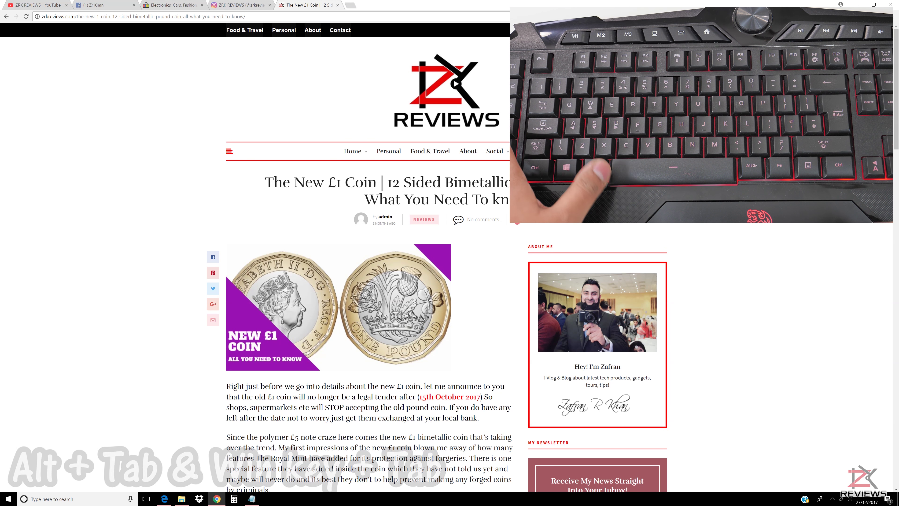
Step: Cycle through open windows with Alt+Tab: the Desktop folder, the Edge page, then Notepad
key("alt+Tab")
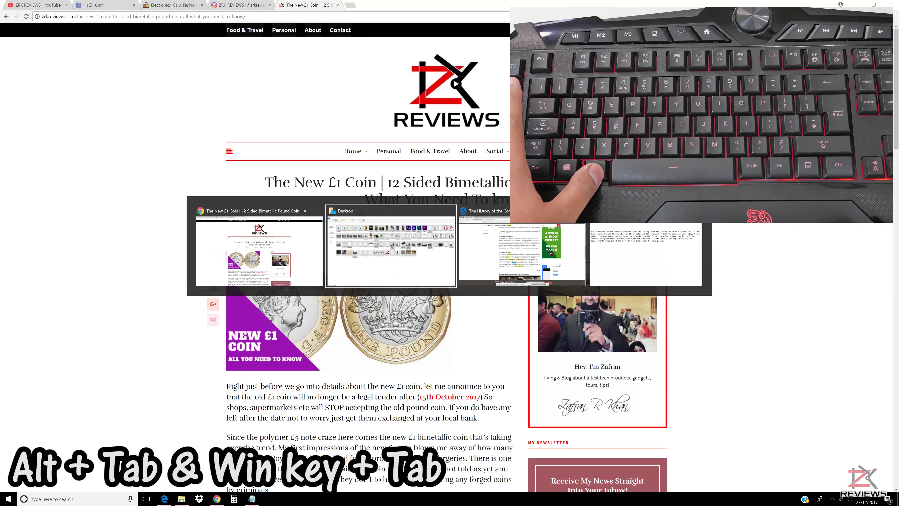
key("alt+Tab")
key("alt+Tab")
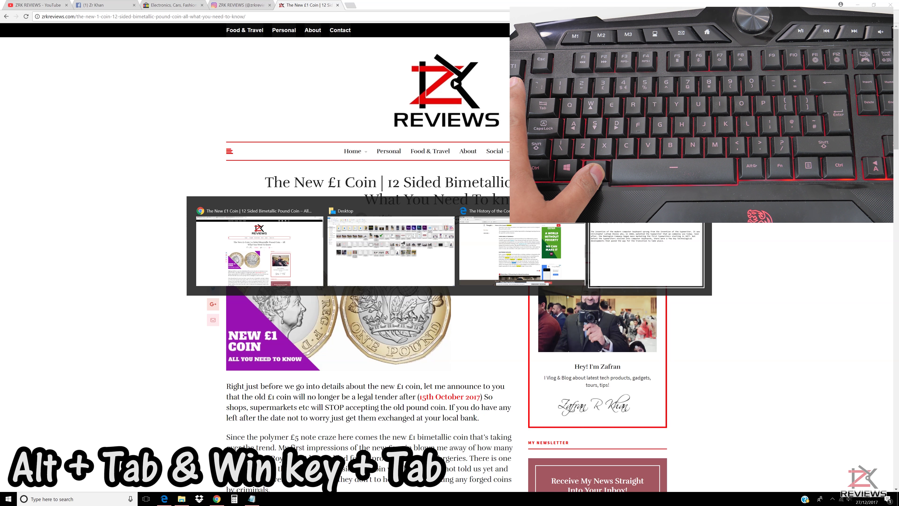
key("alt+Tab")
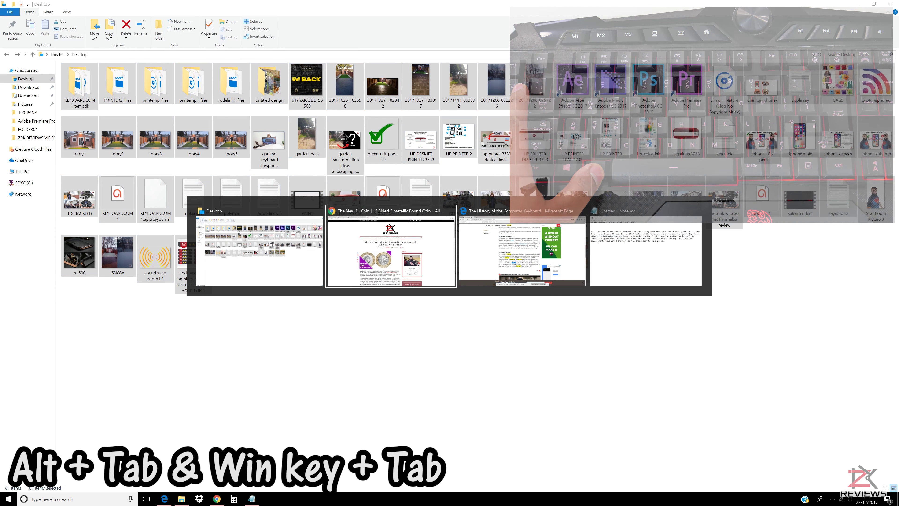
key("alt+Tab")
key("Escape")
key("alt+Tab")
key("alt+Tab")
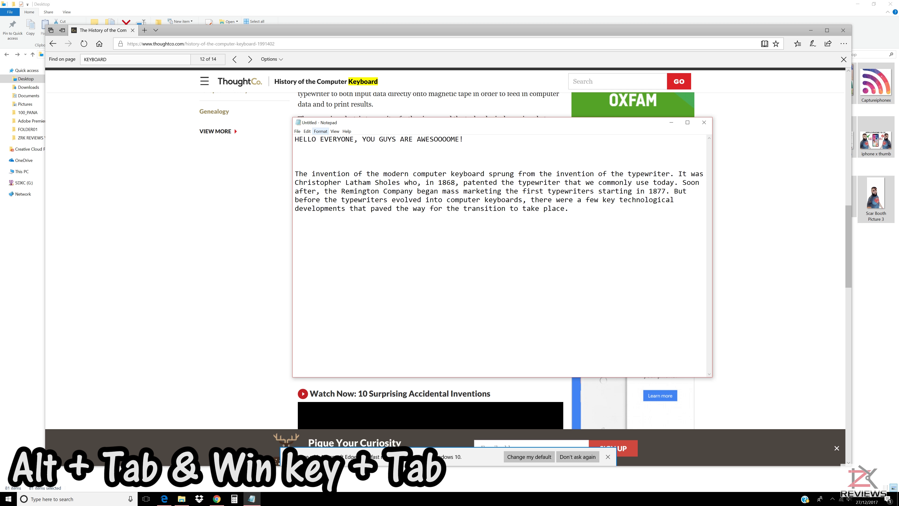
key("alt+Tab")
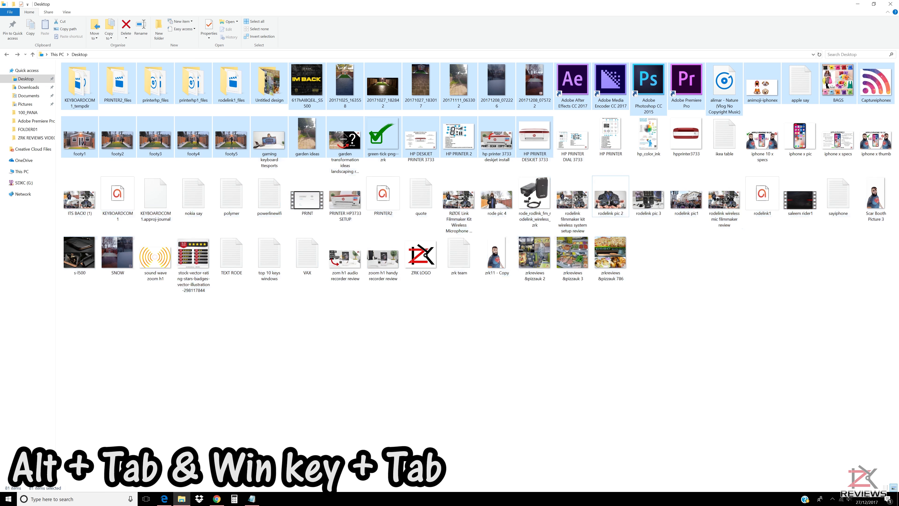
key("alt+Tab")
key("alt+Tab")
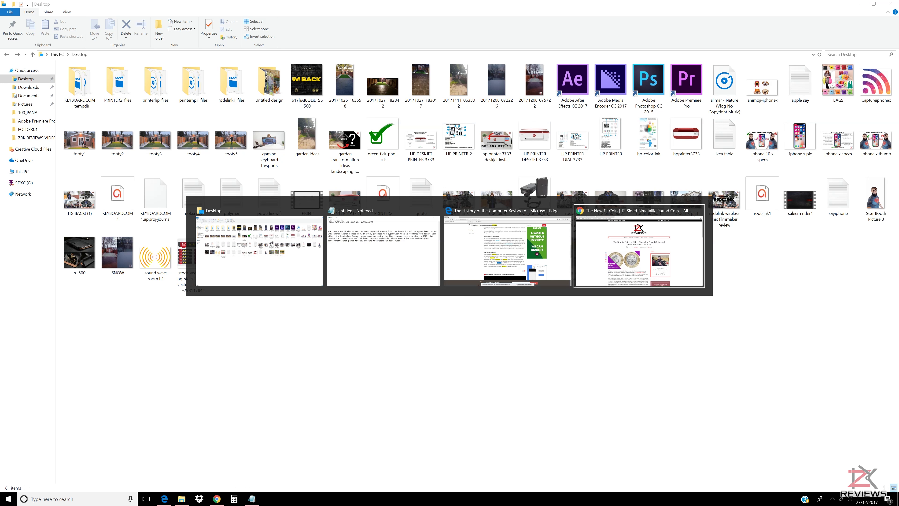
Step: Use Task View to bring up the £1 coin page, then the Edge keyboard-history page
key("super+Tab")
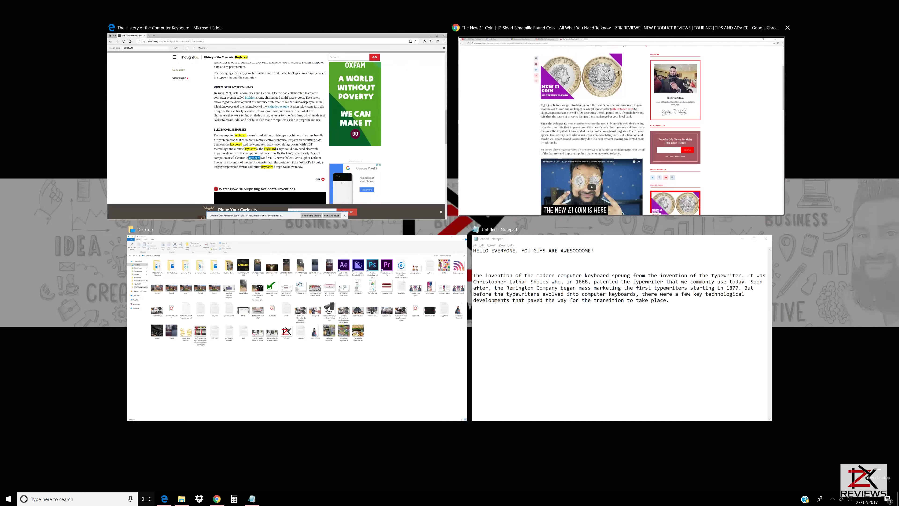
key("Return")
key("super+Tab")
key("Escape")
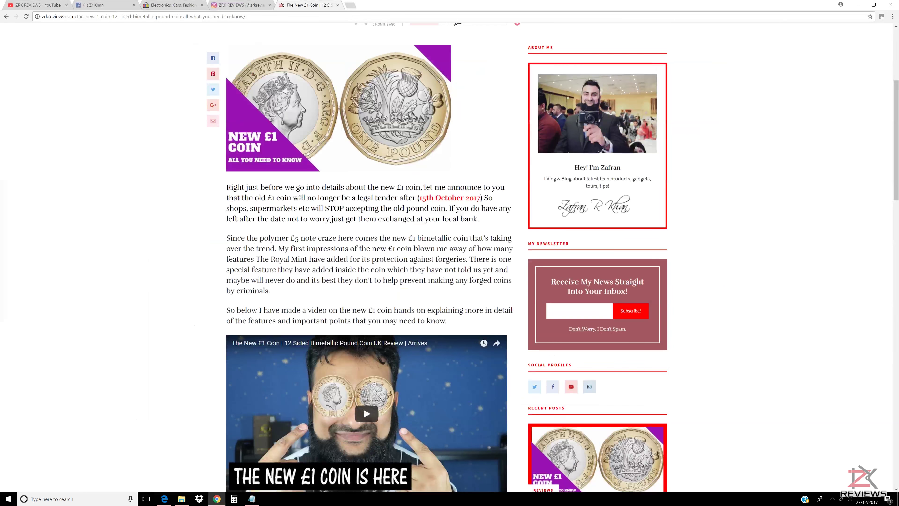
key("super+Tab")
key("Return")
key("super+Tab")
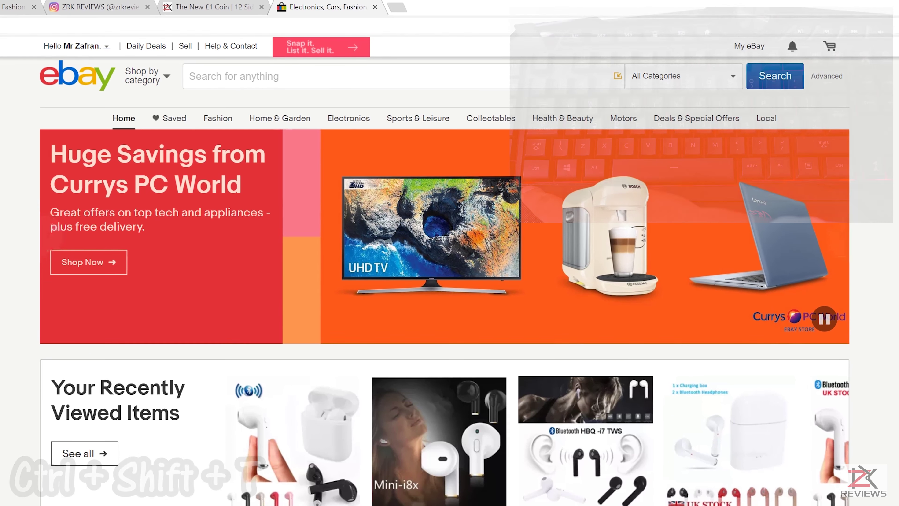
Step: Close the eBay and £1 coin article tabs with Ctrl+W
key("ctrl+w")
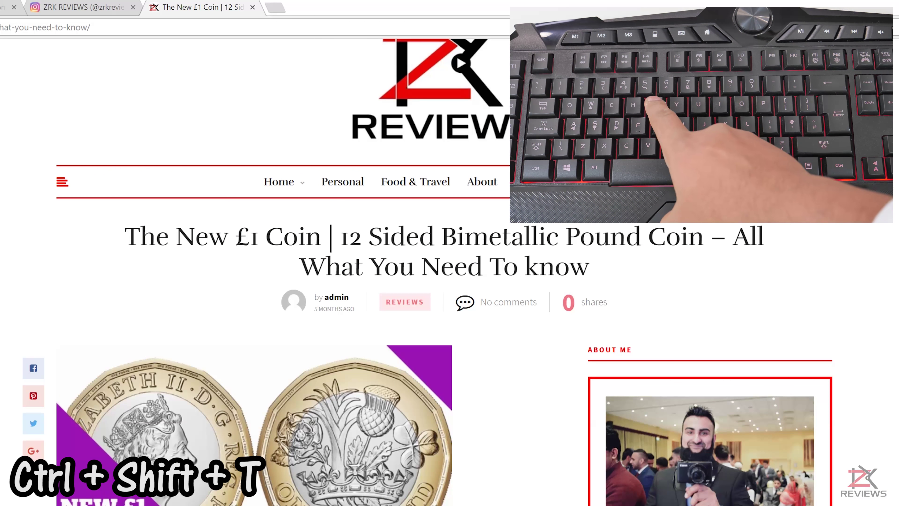
key("ctrl+w")
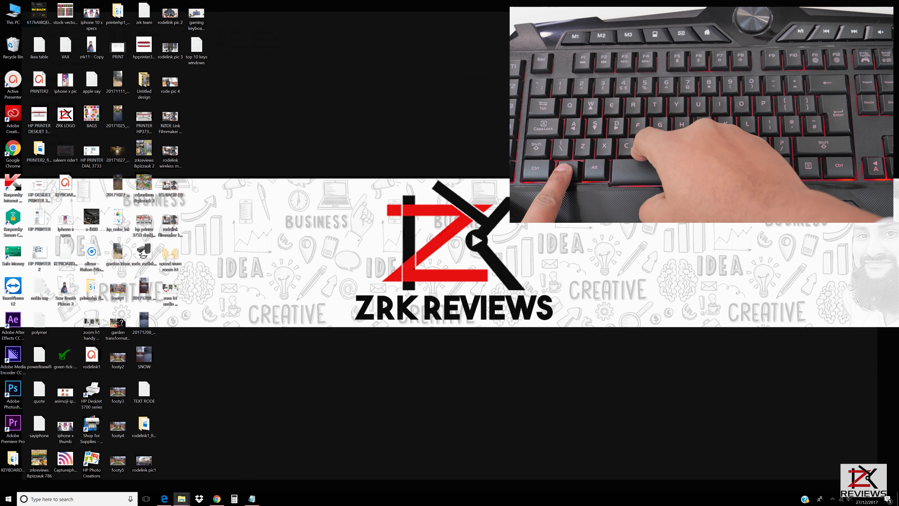
Step: Open a new File Explorer window with Win+E and go to the Desktop folder
key("super+e")
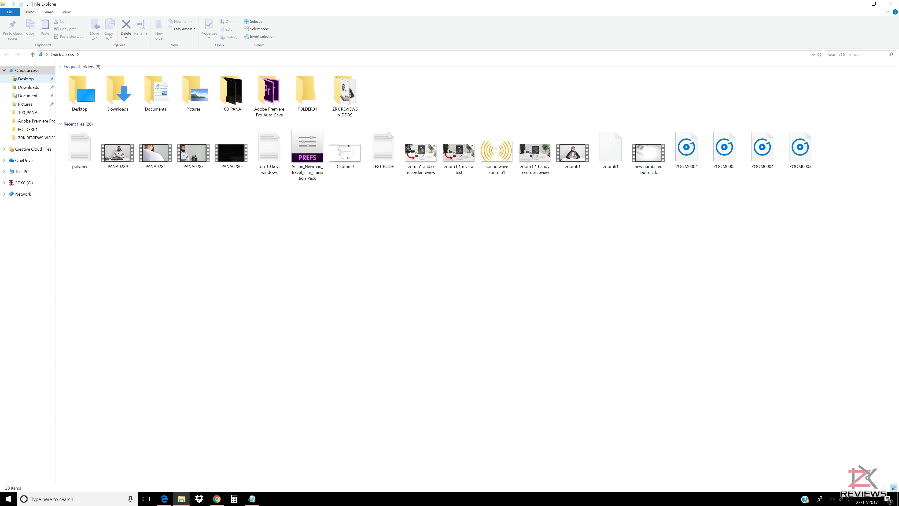
left_click(26, 79)
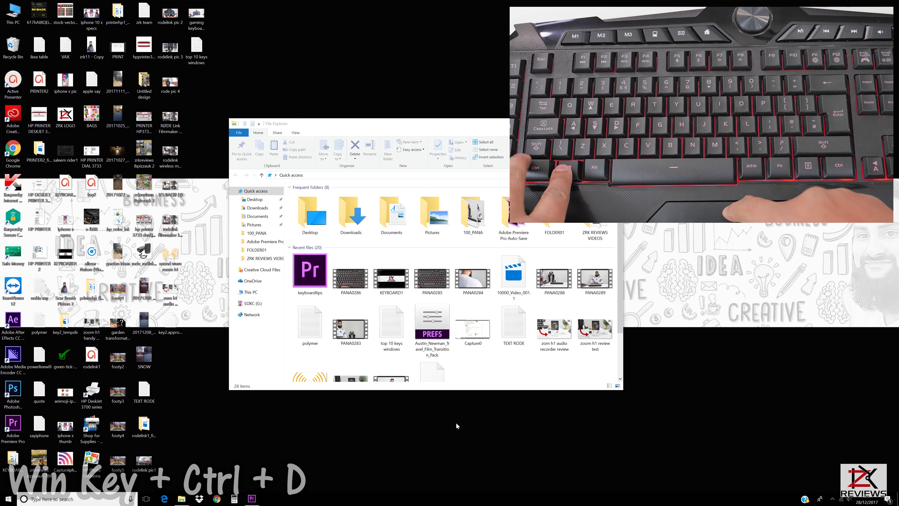
Step: Create a new empty virtual desktop with Win+Ctrl+D
key("super+ctrl+d")
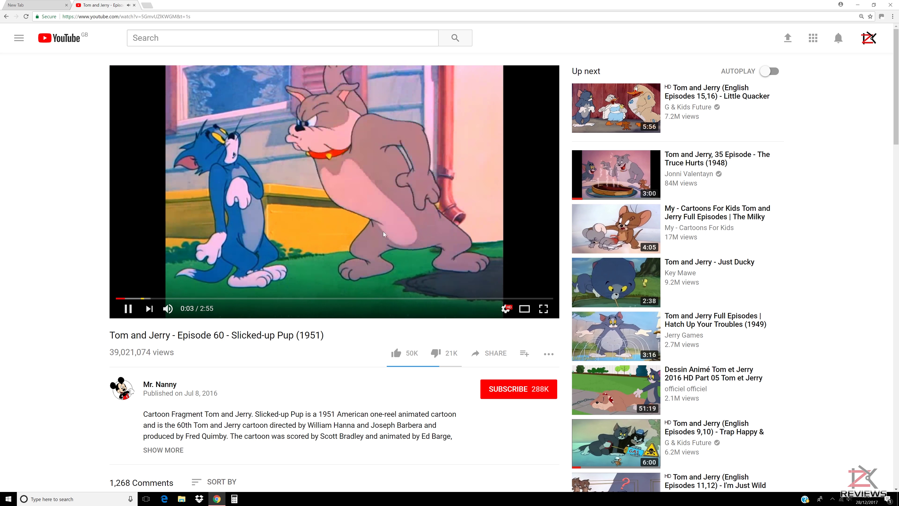
Step: Pause the Tom and Jerry video, then hop to the neighbouring desktop and back with Win+Ctrl+Left/Right
left_click(421, 192)
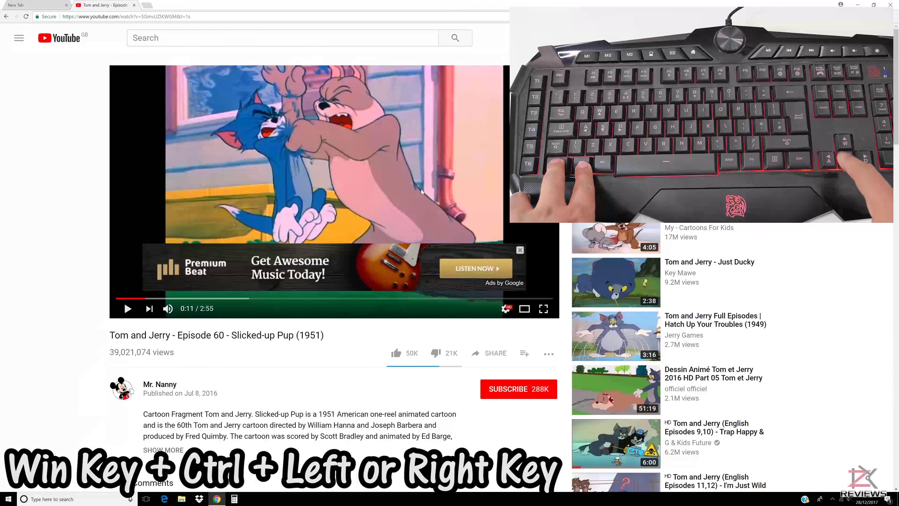
key("super+ctrl+Left")
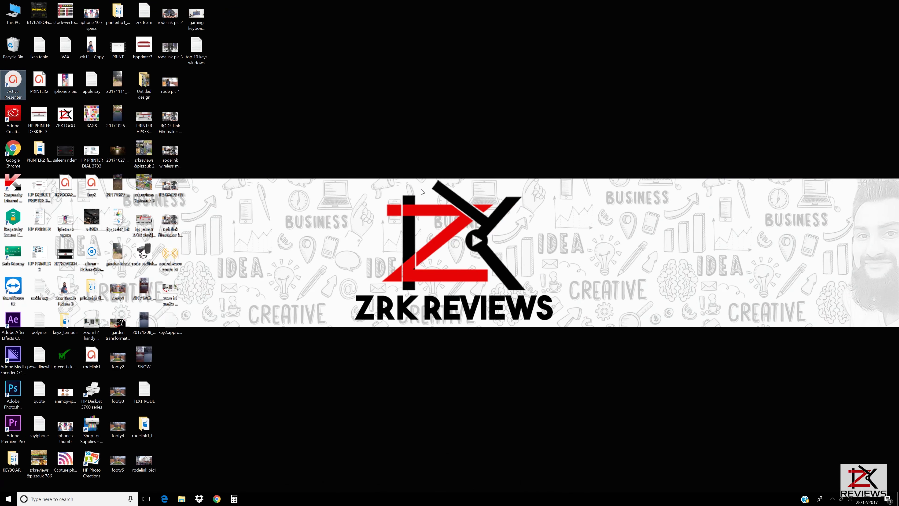
key("super+ctrl+Right")
Step: Move left to the desktop with File Explorer and show all desktops in Task View
key("super+ctrl+Left")
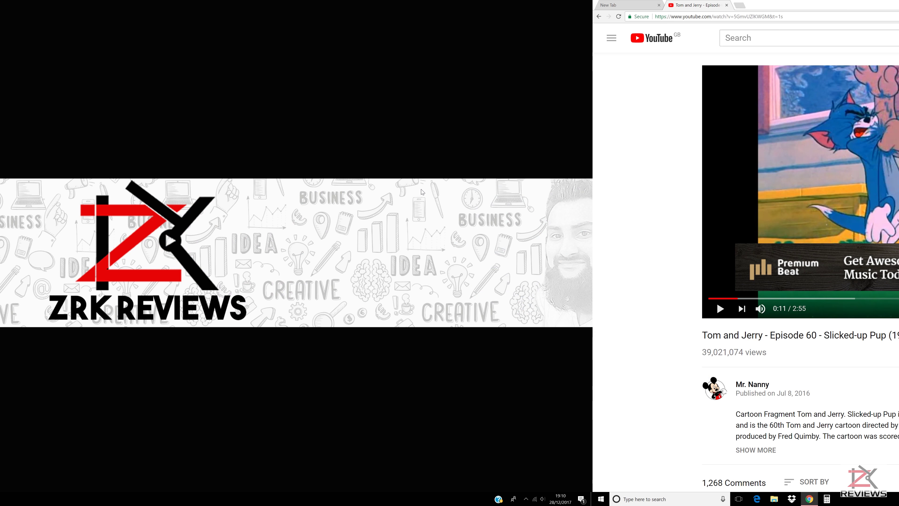
key("super+ctrl+Left")
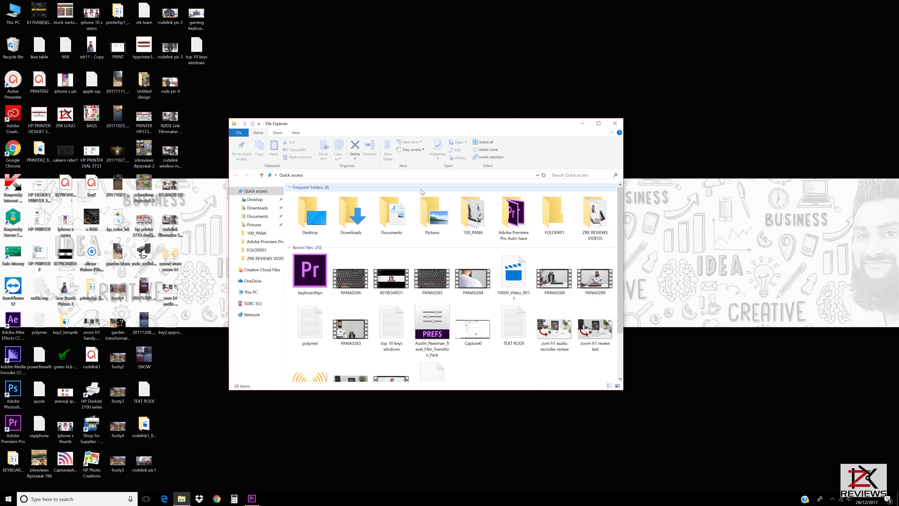
key("super+Tab")
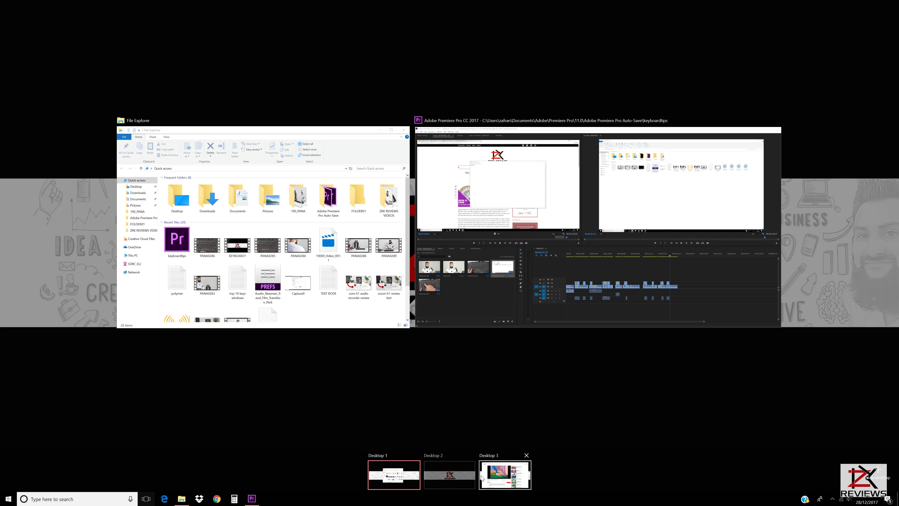
Step: Close Desktop 3 from Task View, close another desktop with Win+Ctrl+F4, then reopen Task View
left_click(526, 455)
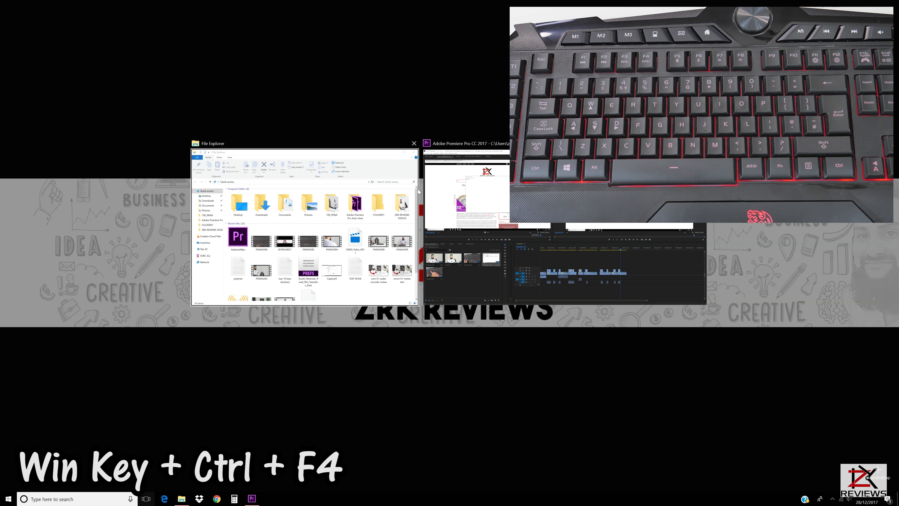
key("super+ctrl+F4")
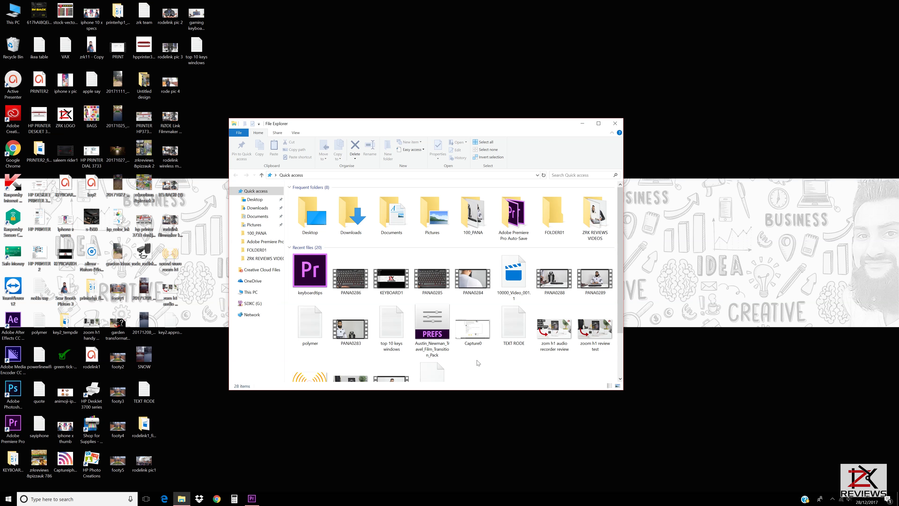
key("super+Tab")
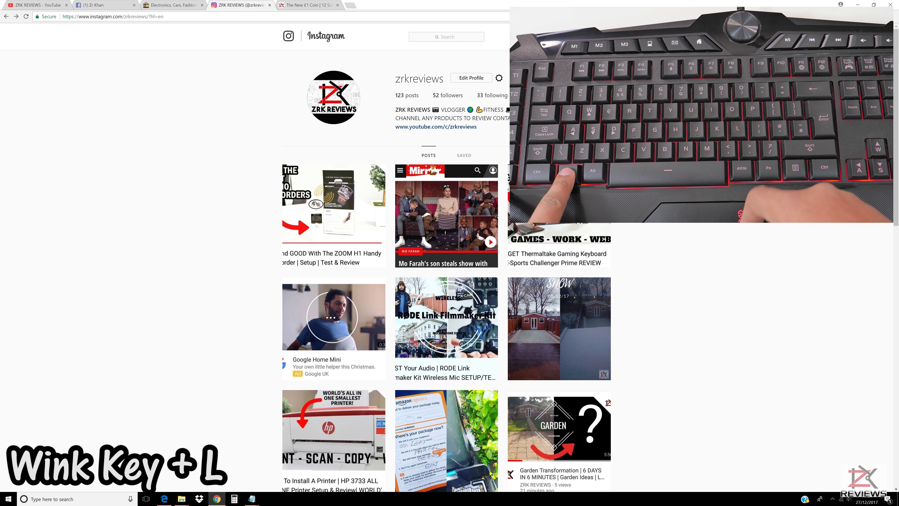
Step: Lock the computer with Win+L to show the lock screen
key("super+l")
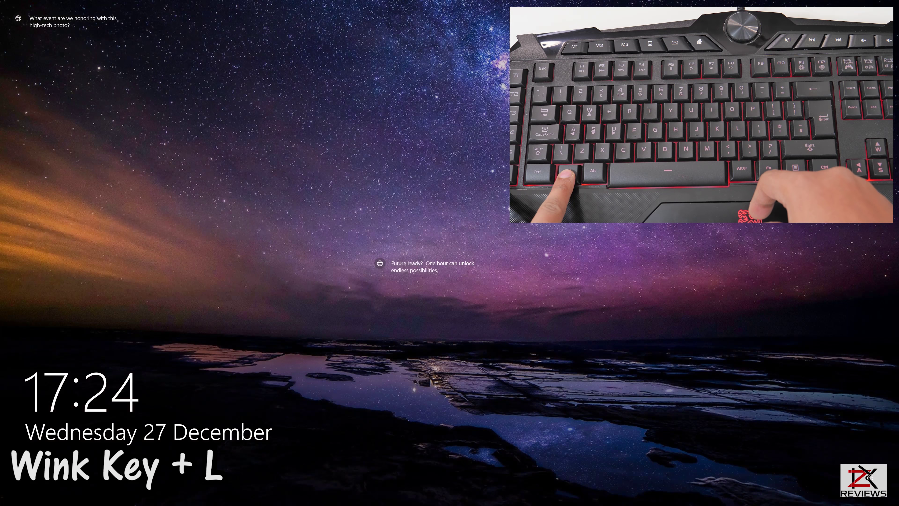